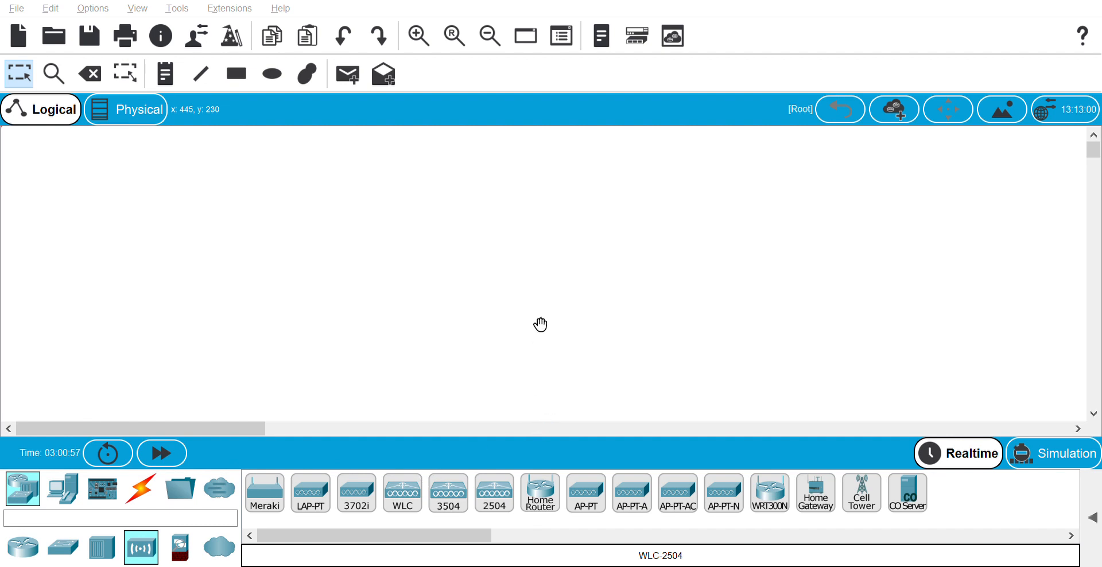
Drop a HomeRouter-PT-AC wireless router, Wireless Router0, onto the empty logical workspace
{"action": "left_click", "coordinate": [492, 350]}
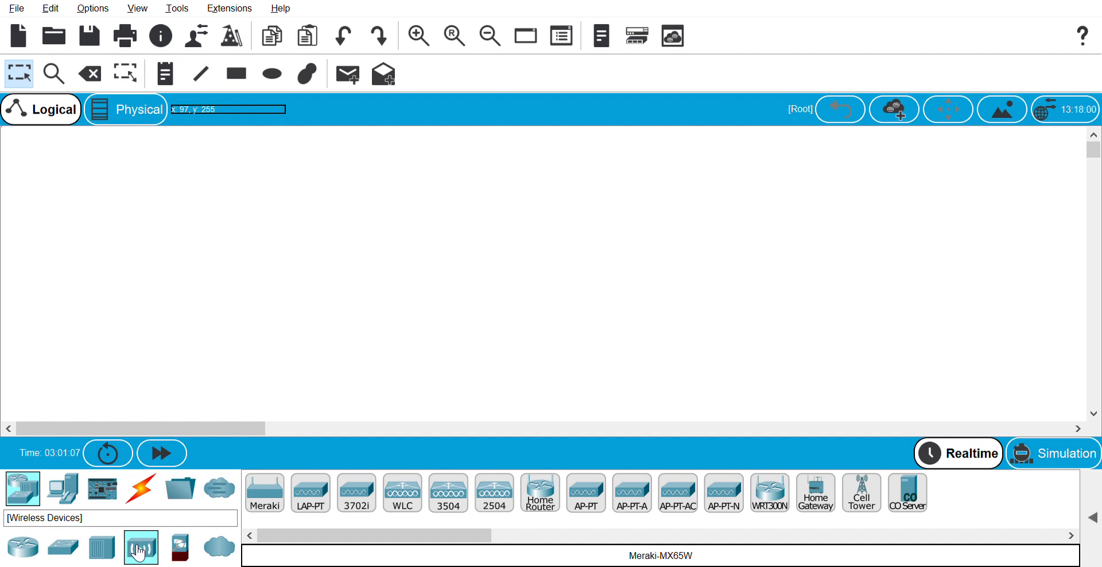
{"action": "left_click_drag", "start_coordinate": [538, 498], "coordinate": [284, 292]}
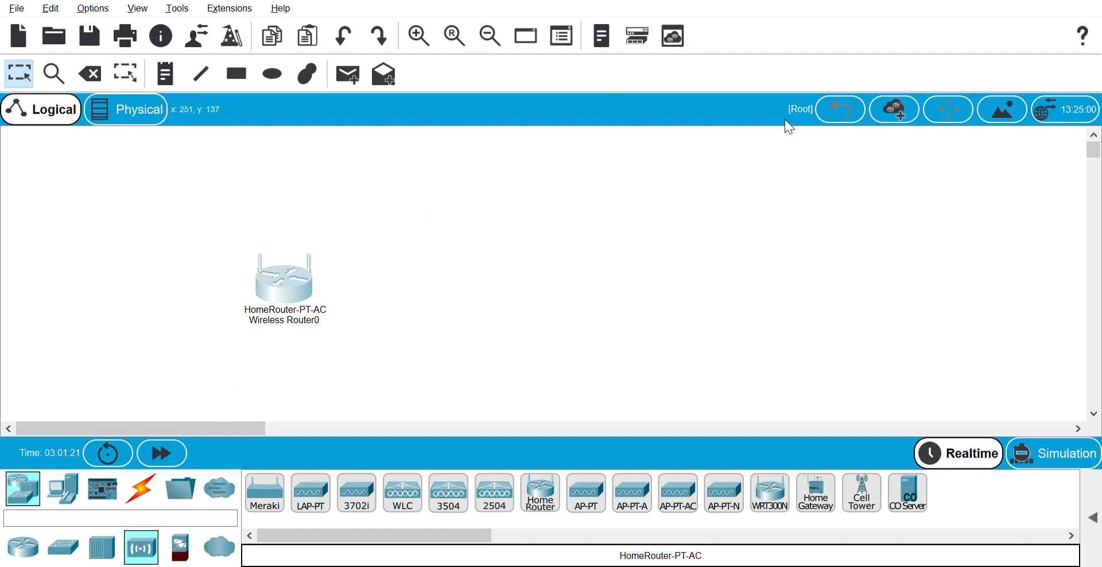
Add four PCs (PC0, PC2, PC3, PC4) from End Devices below the router
{"action": "left_click", "coordinate": [67, 495]}
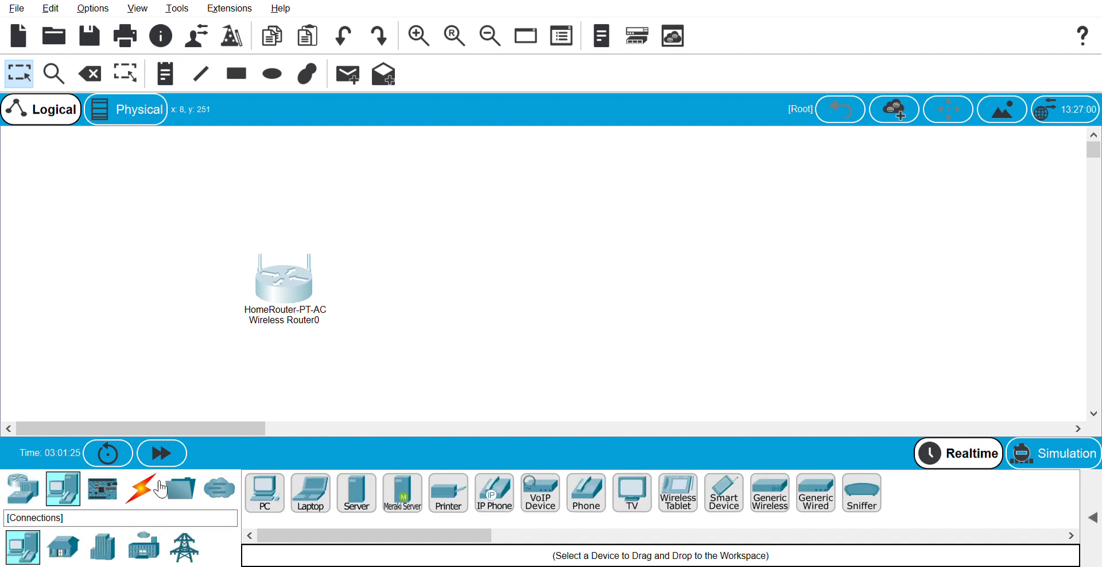
{"action": "left_click_drag", "start_coordinate": [285, 493], "coordinate": [353, 384]}
{"action": "left_click_drag", "start_coordinate": [416, 224], "coordinate": [403, 359]}
{"action": "left_click", "coordinate": [280, 497]}
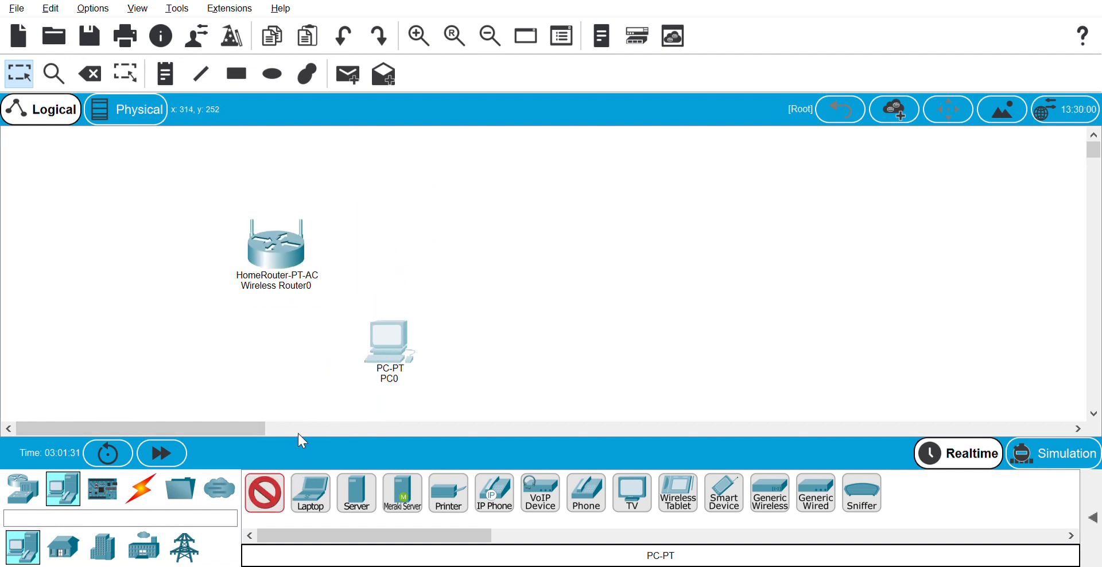
{"action": "left_click", "coordinate": [387, 347]}
{"action": "left_click_drag", "start_coordinate": [387, 346], "coordinate": [468, 344]}
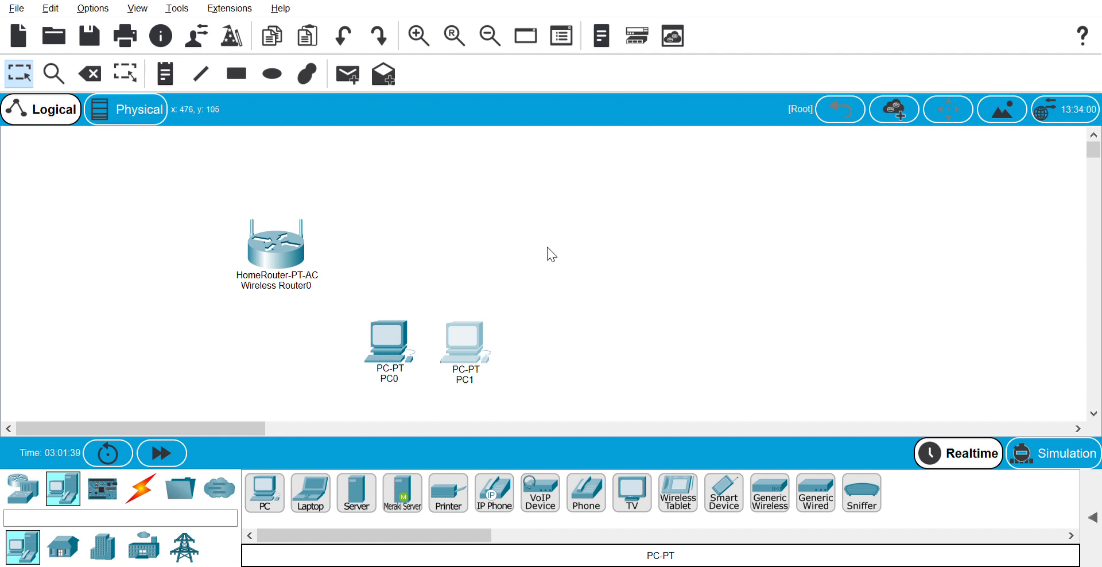
{"action": "left_click_drag", "start_coordinate": [460, 337], "coordinate": [488, 367]}
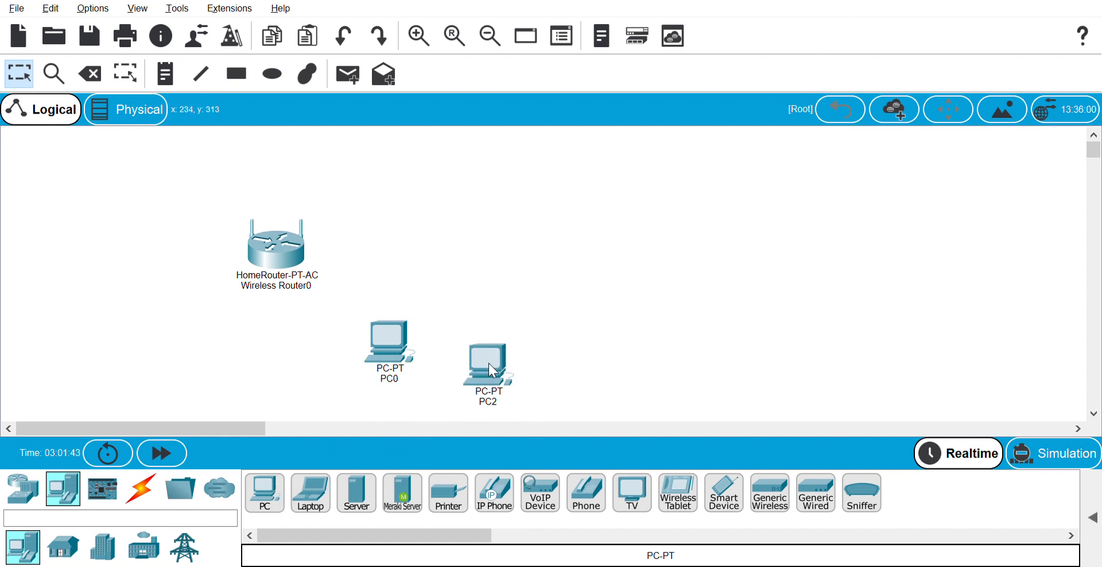
{"action": "left_click_drag", "start_coordinate": [280, 494], "coordinate": [606, 396]}
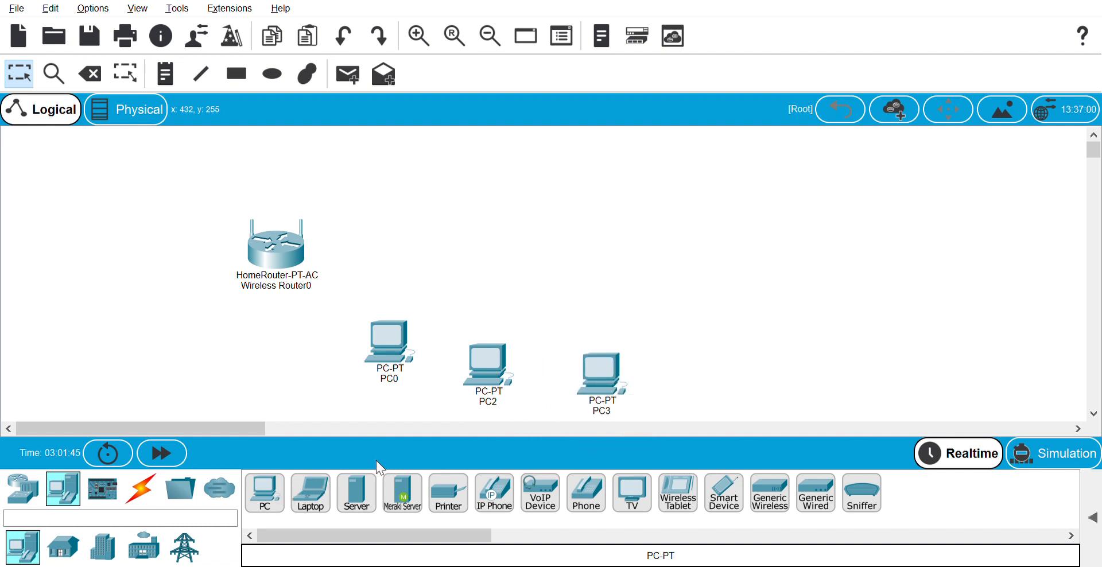
{"action": "left_click_drag", "start_coordinate": [266, 494], "coordinate": [703, 390]}
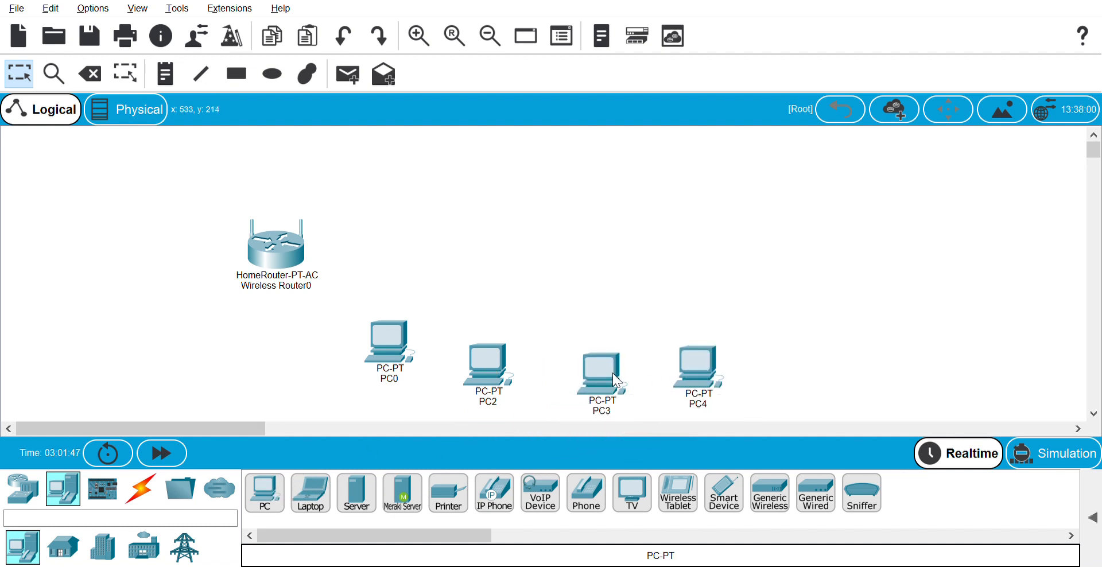
Level the four PCs into one row, shift the router left, and add Laptop0 above it
{"action": "left_click_drag", "start_coordinate": [612, 373], "coordinate": [611, 343]}
{"action": "left_click_drag", "start_coordinate": [699, 367], "coordinate": [709, 330]}
{"action": "left_click_drag", "start_coordinate": [493, 366], "coordinate": [501, 335]}
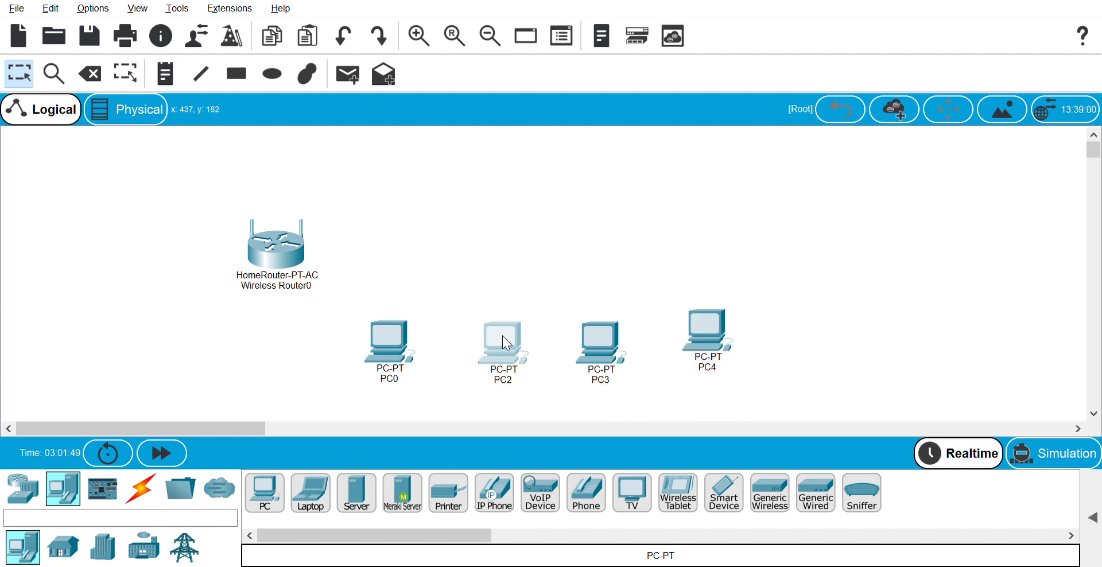
{"action": "left_click_drag", "start_coordinate": [291, 270], "coordinate": [231, 279]}
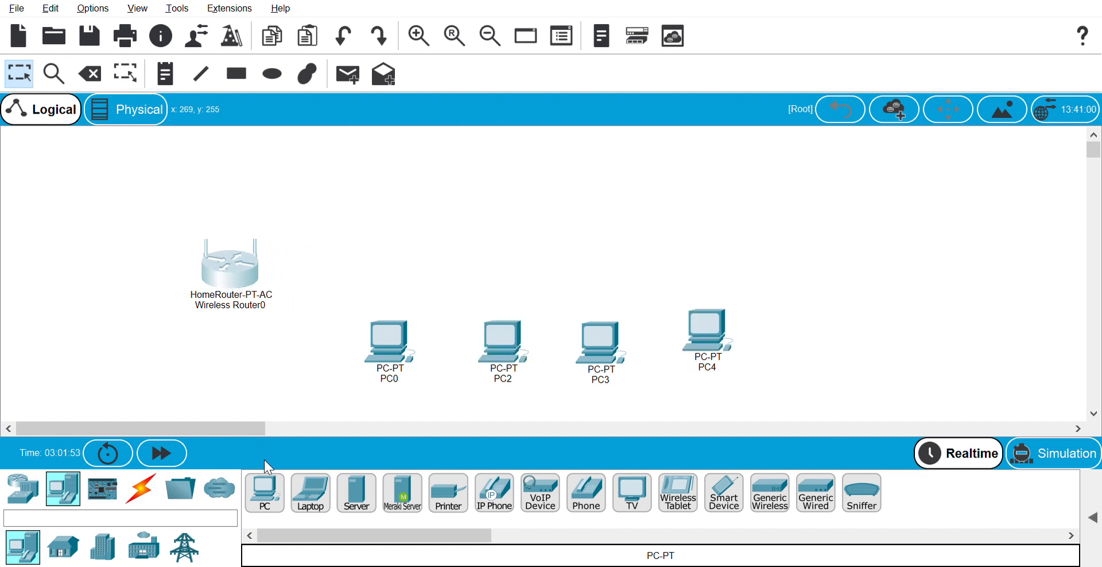
{"action": "left_click_drag", "start_coordinate": [311, 493], "coordinate": [326, 179]}
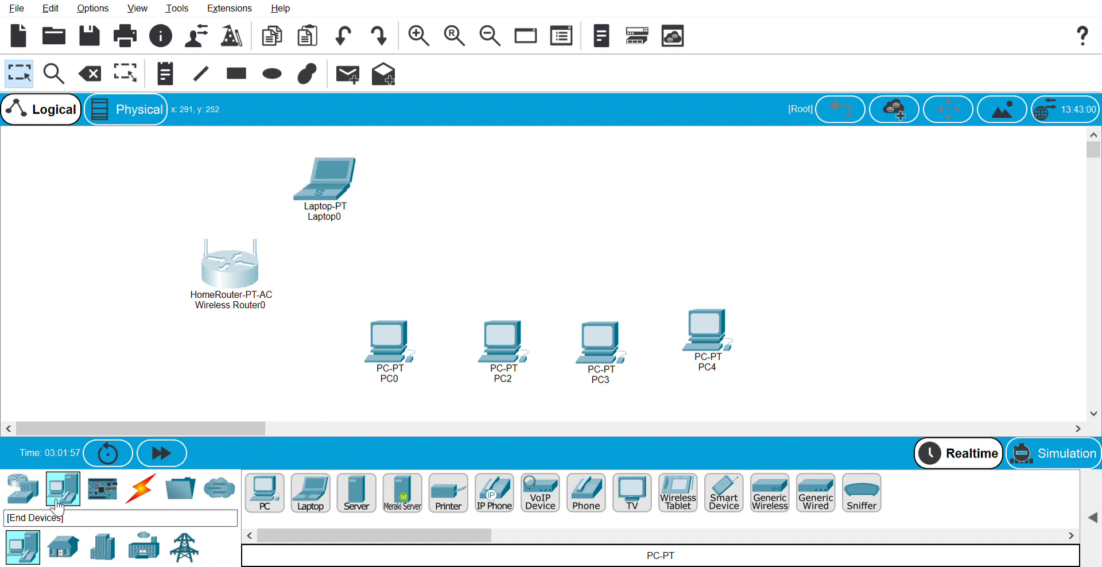
Place two 2960 switches, Switch0 and Switch1, side by side above the PC row
{"action": "left_click", "coordinate": [37, 494]}
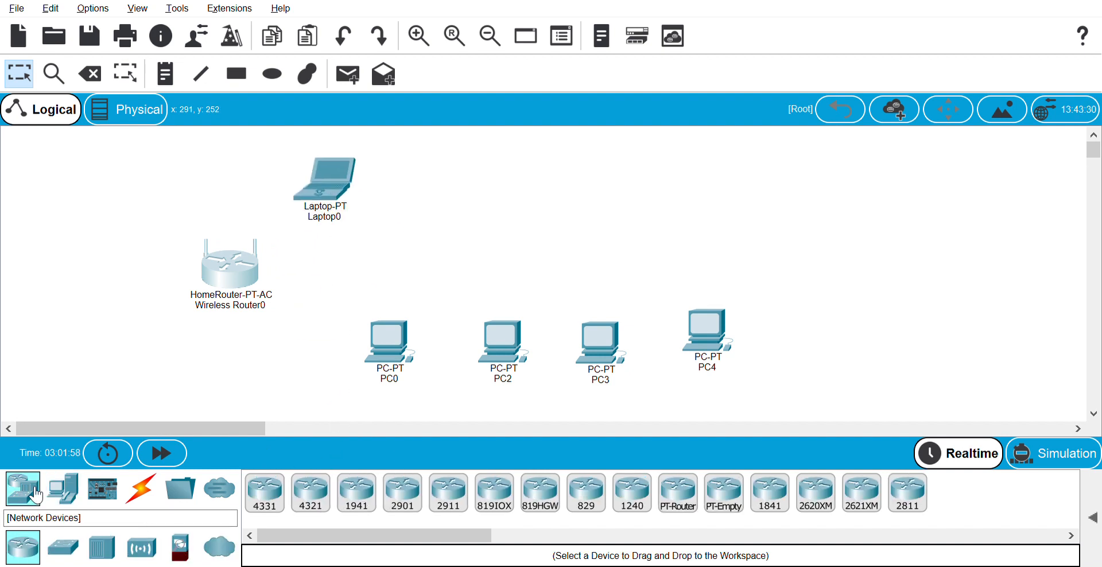
{"action": "left_click", "coordinate": [79, 548]}
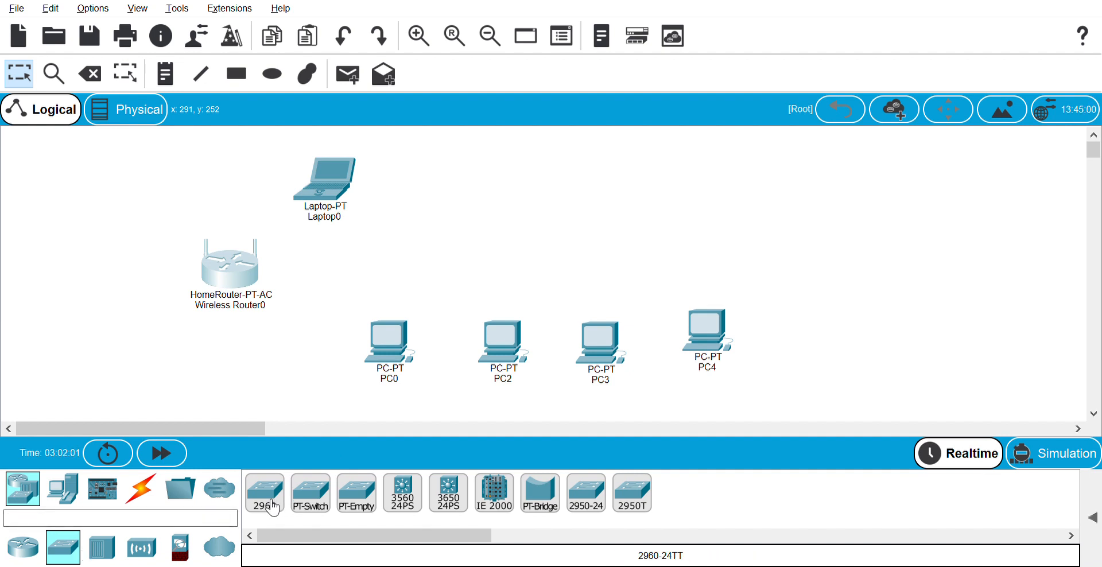
{"action": "left_click", "coordinate": [29, 488]}
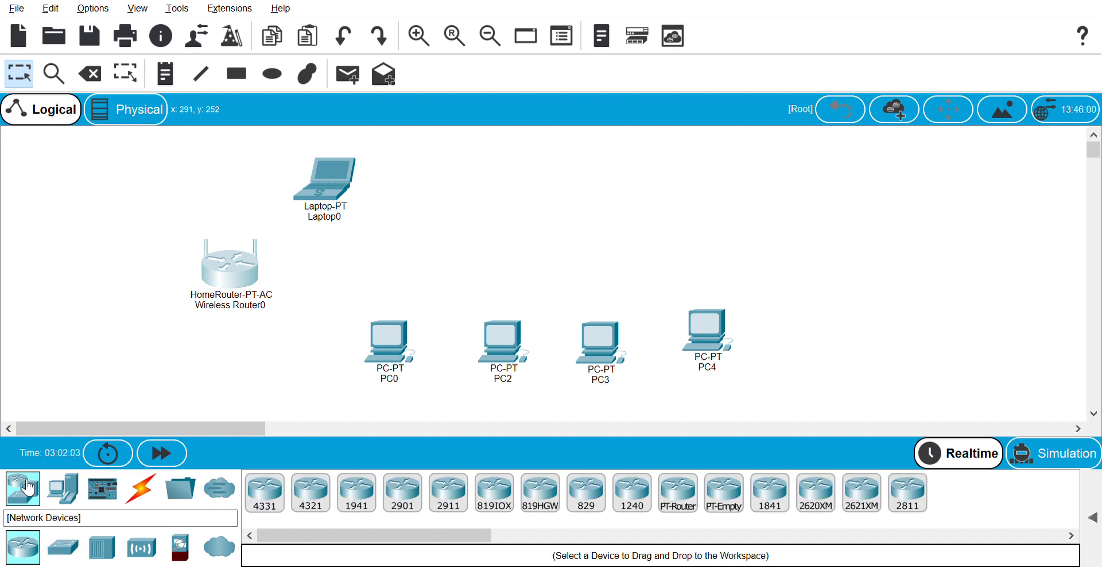
{"action": "left_click", "coordinate": [63, 548]}
{"action": "left_click_drag", "start_coordinate": [264, 492], "coordinate": [463, 278]}
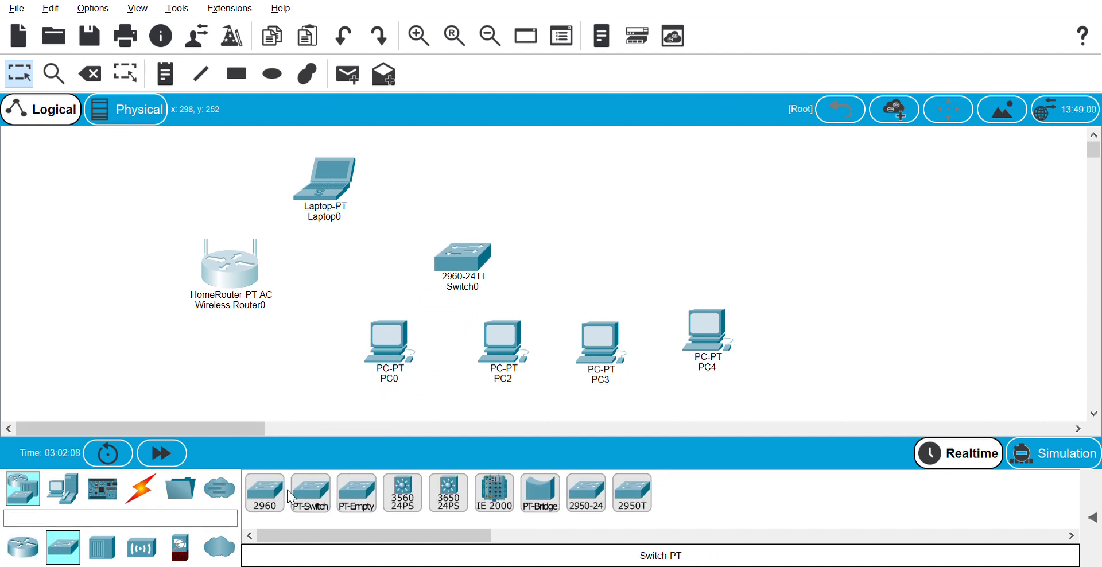
{"action": "left_click_drag", "start_coordinate": [265, 494], "coordinate": [634, 295]}
{"action": "left_click_drag", "start_coordinate": [471, 256], "coordinate": [476, 242]}
{"action": "left_click_drag", "start_coordinate": [628, 293], "coordinate": [640, 258]}
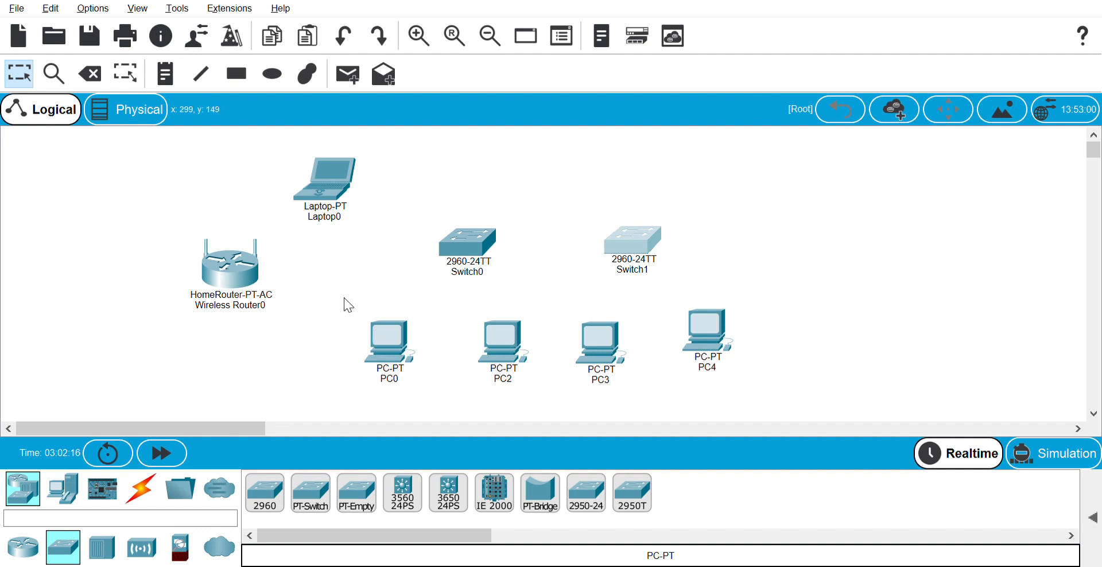
Select Laptop0 and rearrange the workspace, leaving Laptop0 wirelessly linked to Wireless Router0
{"action": "left_click", "coordinate": [320, 185]}
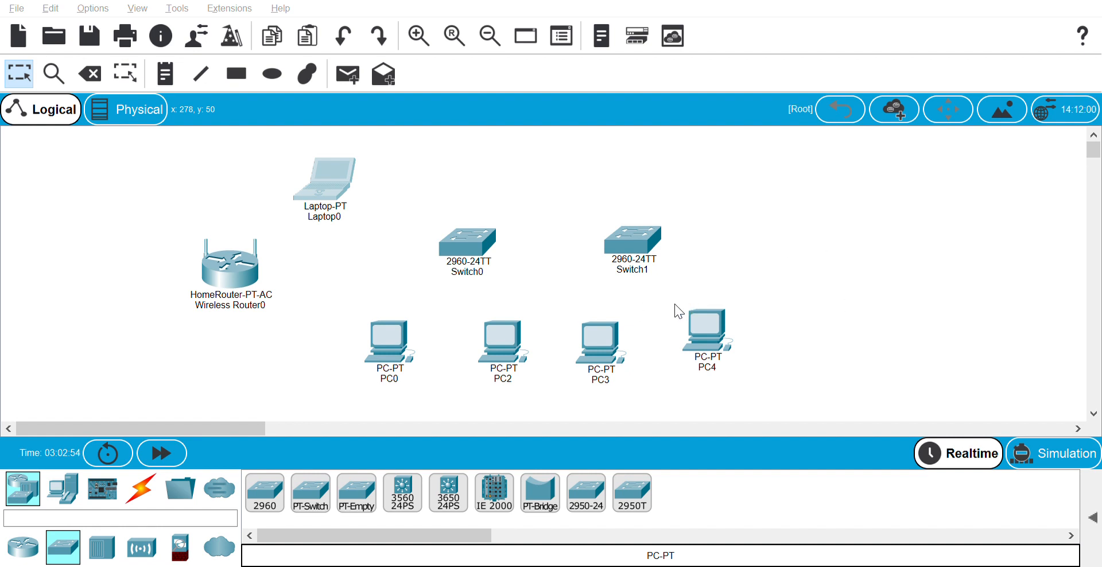
{"action": "mouse_move", "coordinate": [604, 297]}
{"action": "left_click_drag", "start_coordinate": [315, 72], "coordinate": [619, 306]}
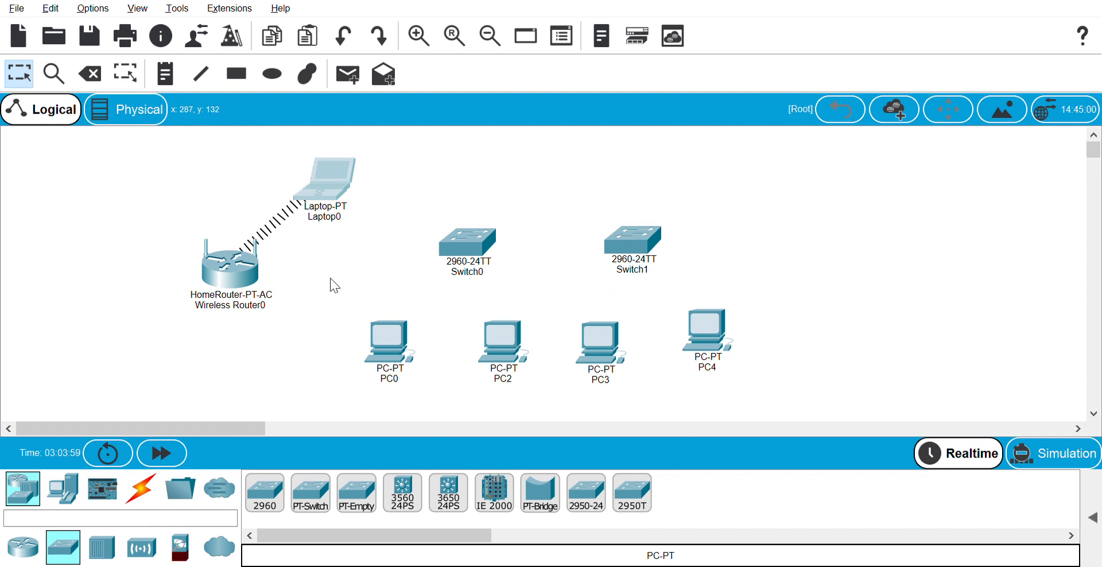
Connect Wireless Router0 to Switch0 with a copper cross-over cable
{"action": "left_click", "coordinate": [141, 489]}
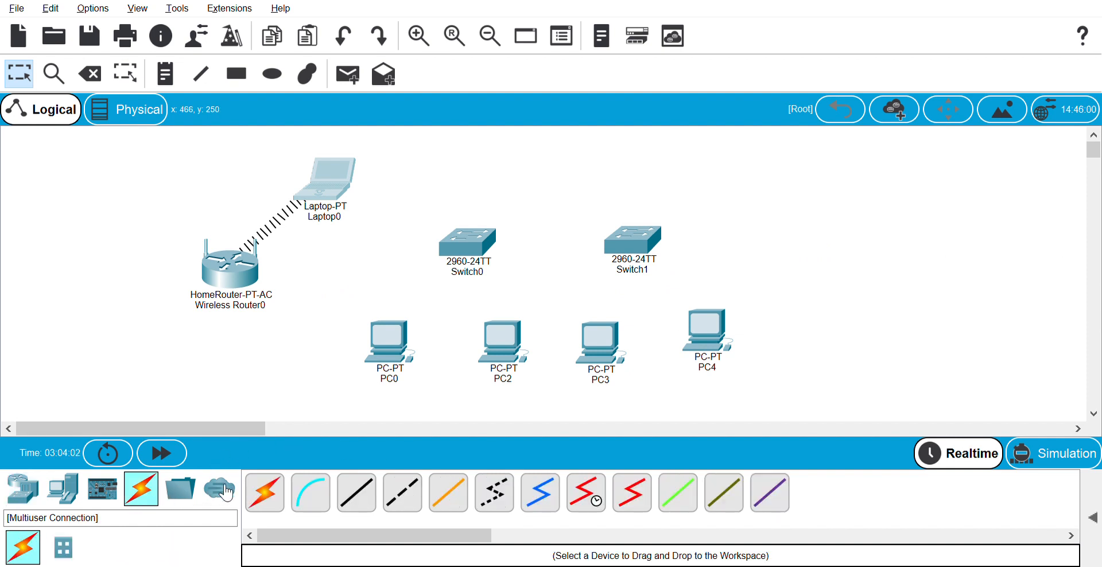
{"action": "left_click", "coordinate": [404, 503]}
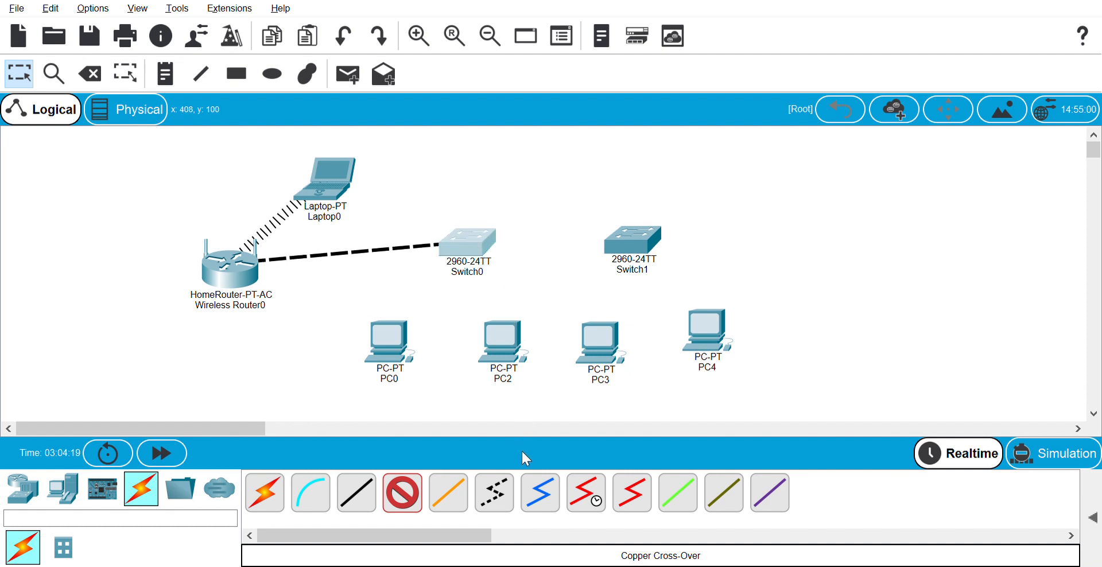
{"action": "left_click", "coordinate": [566, 452]}
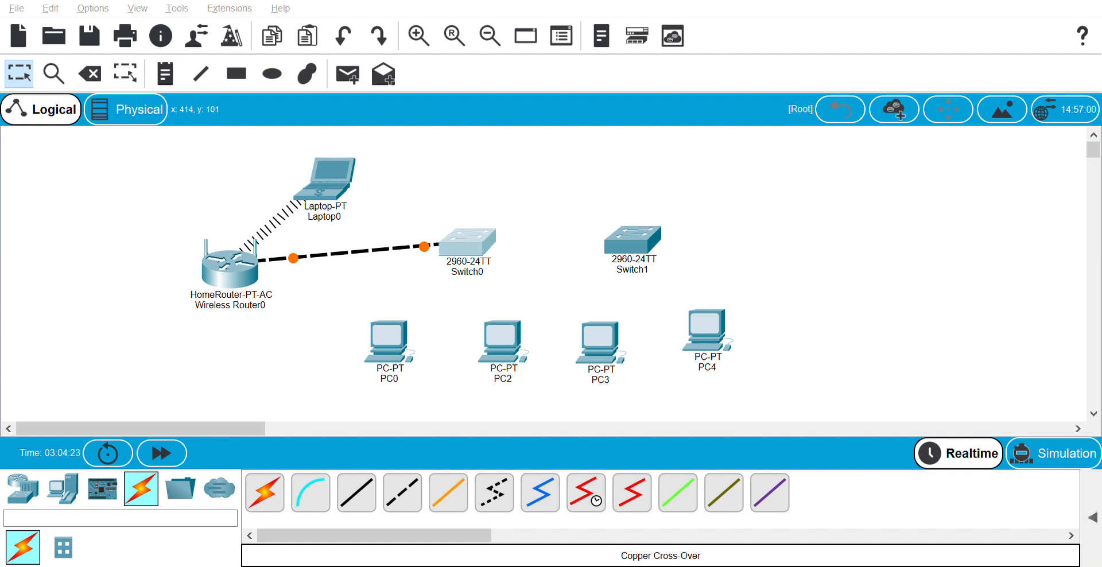
Connect Switch0 to Switch1 with a second copper cross-over cable
{"action": "left_click", "coordinate": [417, 499]}
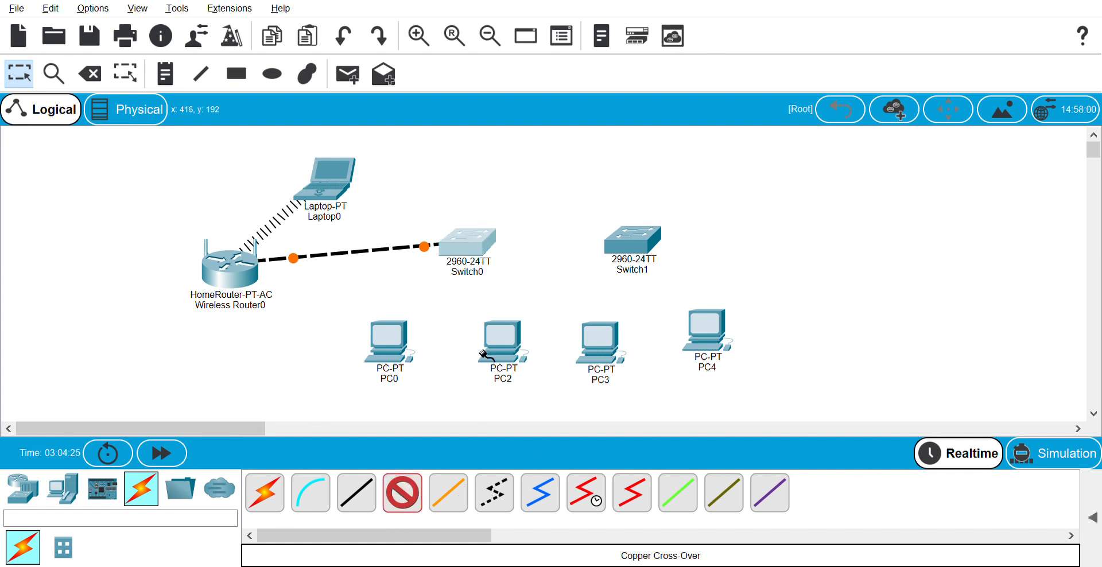
{"action": "left_click", "coordinate": [496, 452]}
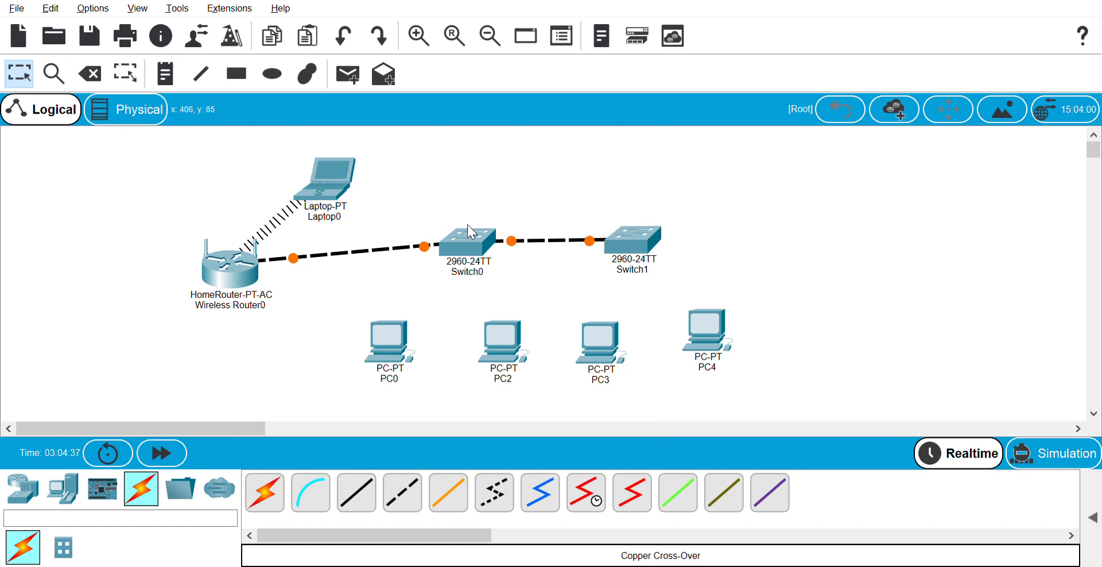
{"action": "left_click", "coordinate": [357, 489]}
Cable PC0 and PC2 to Switch0 with straight-through copper cables
{"action": "left_click", "coordinate": [391, 347]}
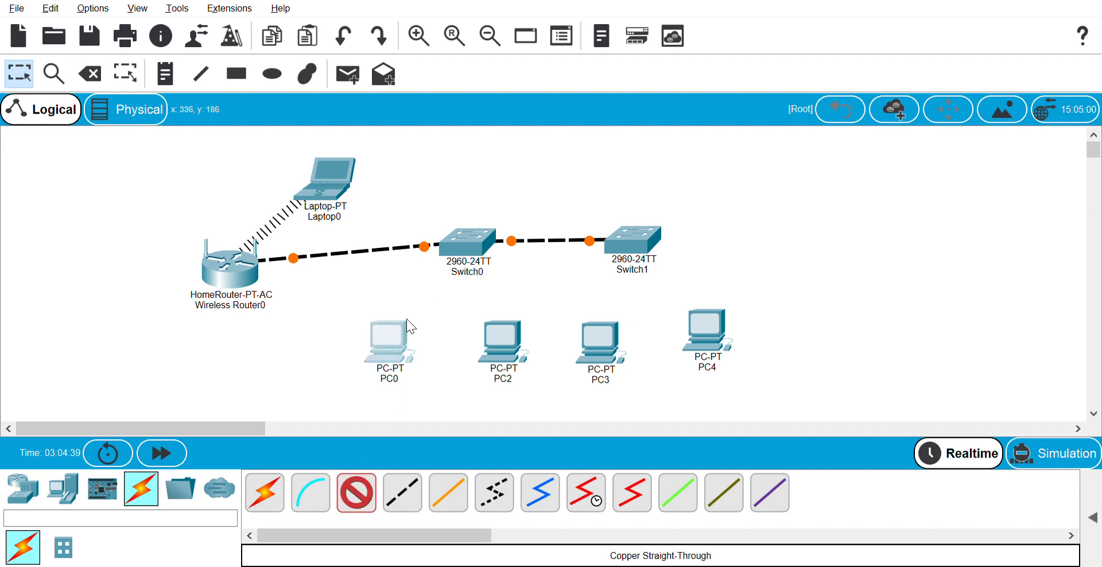
{"action": "left_click", "coordinate": [462, 253]}
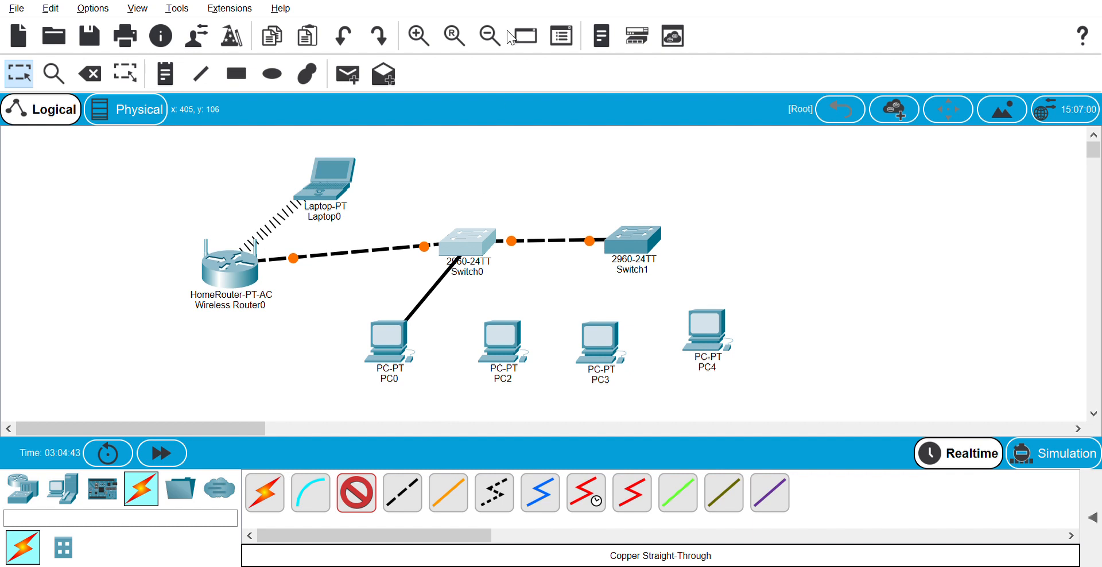
{"action": "left_click", "coordinate": [503, 334]}
{"action": "left_click", "coordinate": [769, 49]}
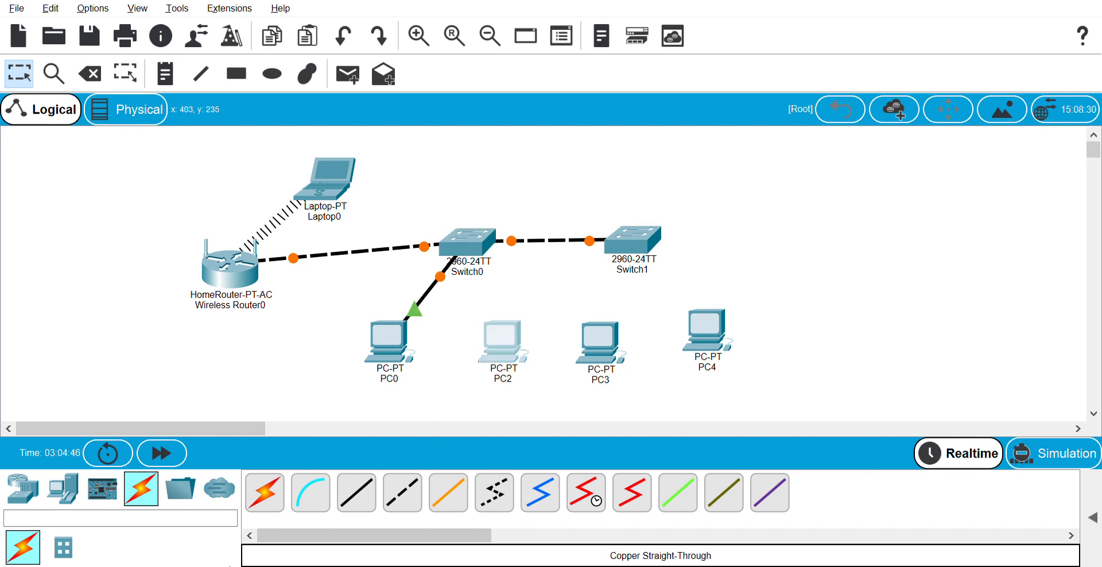
{"action": "left_click", "coordinate": [366, 486]}
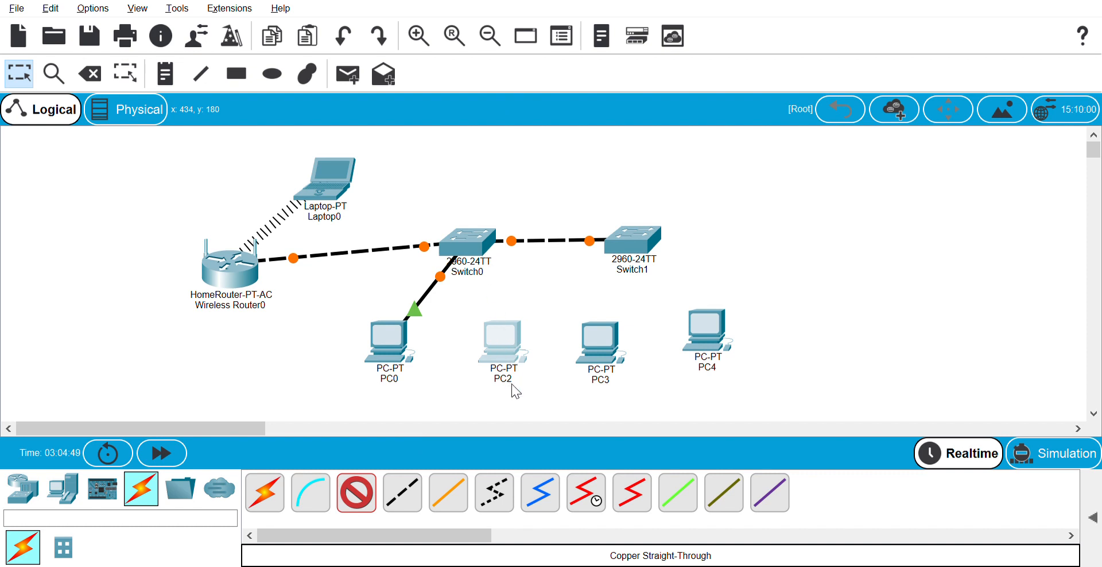
{"action": "left_click", "coordinate": [514, 404]}
{"action": "left_click", "coordinate": [473, 240]}
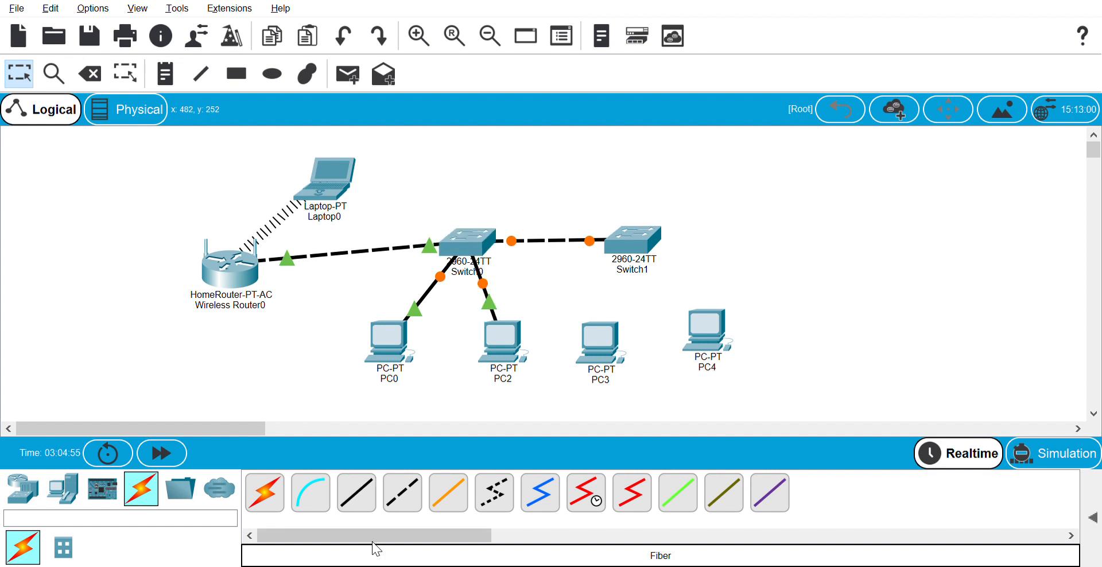
Cable PC3 to Switch1 with straight-through copper and start PC4's cable toward Switch1
{"action": "left_click", "coordinate": [347, 502]}
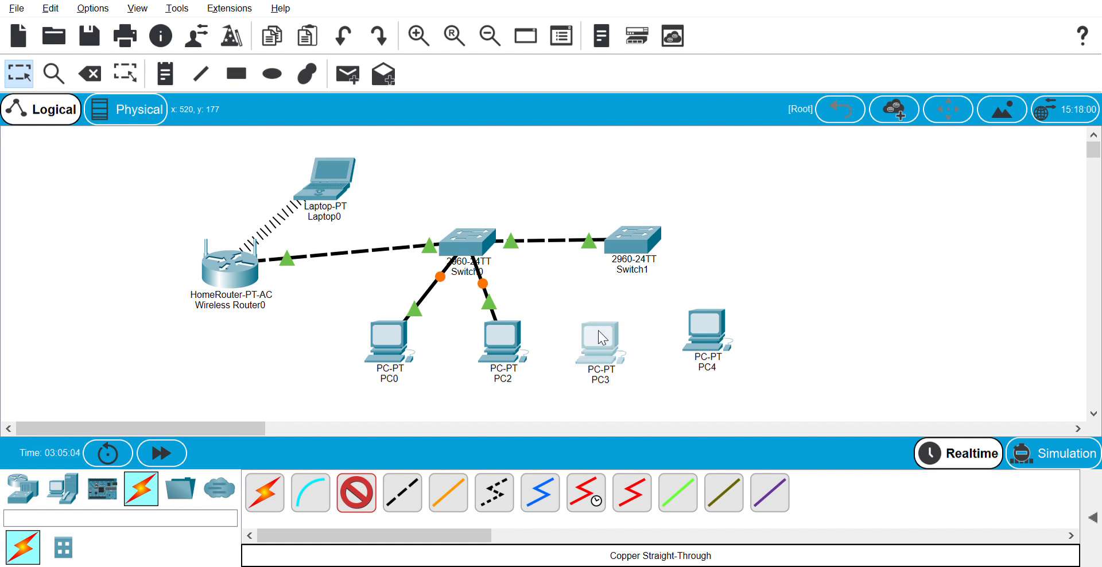
{"action": "left_click", "coordinate": [624, 392]}
{"action": "left_click", "coordinate": [629, 242]}
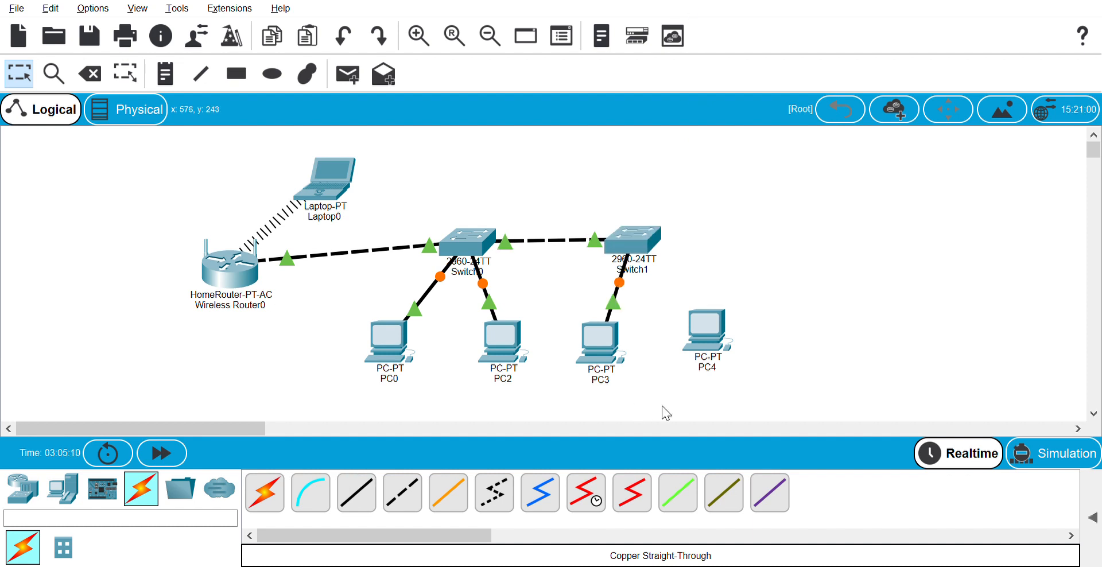
{"action": "left_click", "coordinate": [357, 492]}
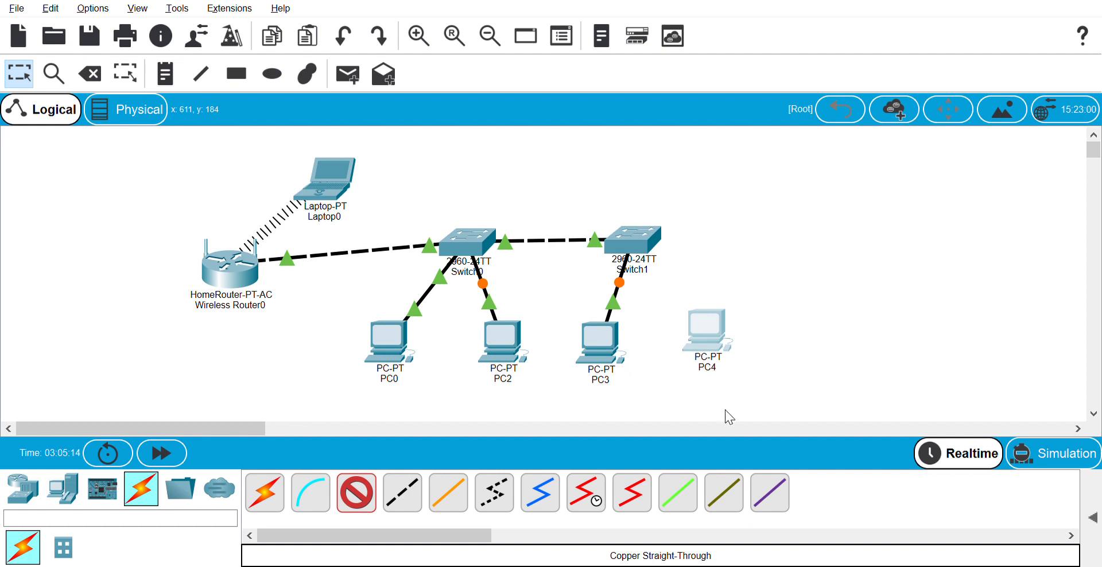
{"action": "left_click", "coordinate": [701, 321]}
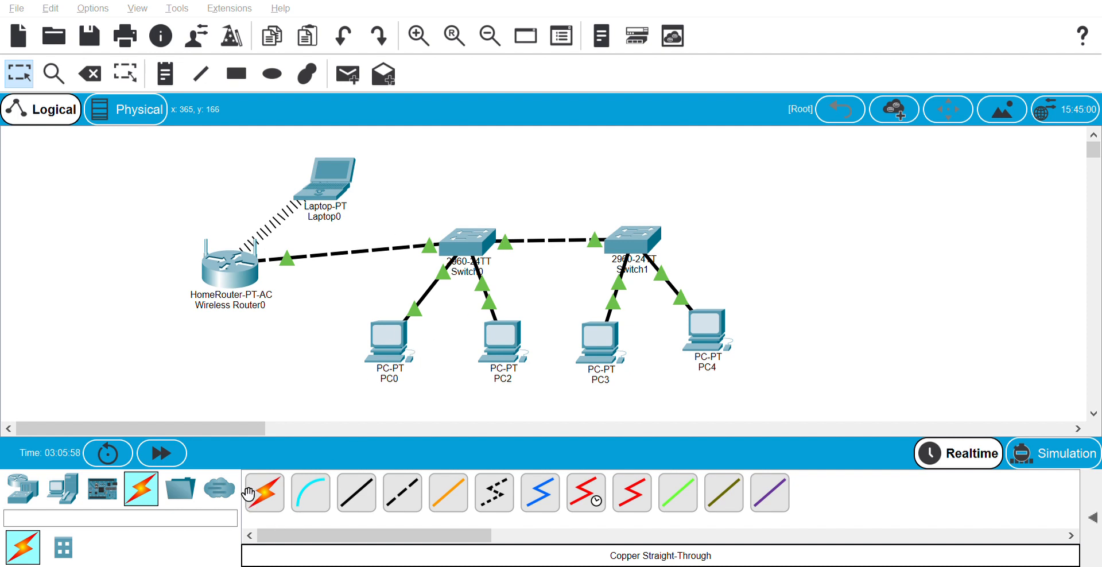
{"action": "left_click", "coordinate": [392, 490]}
{"action": "left_click", "coordinate": [671, 370]}
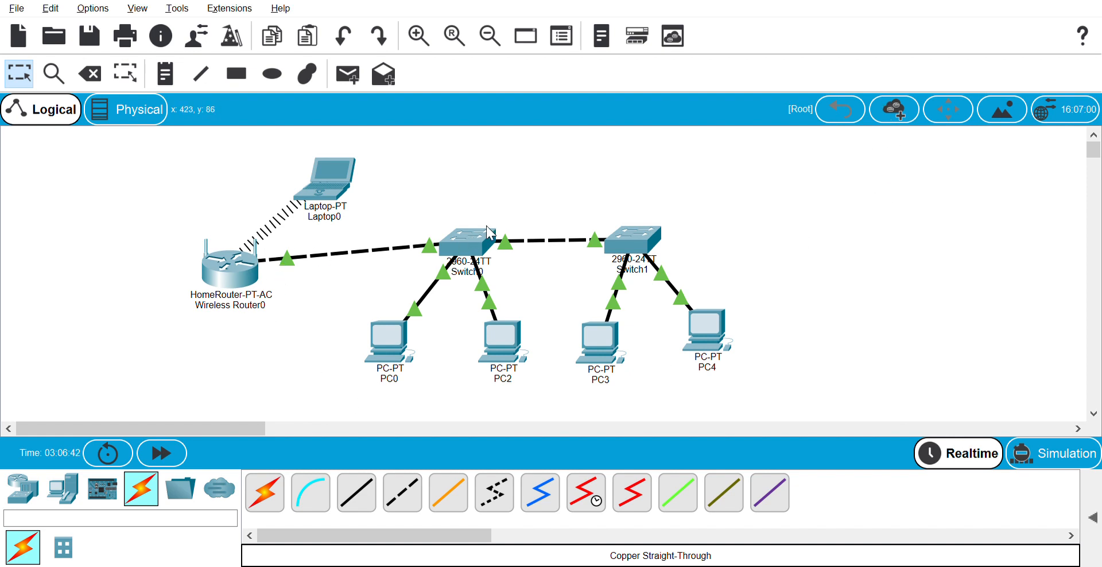